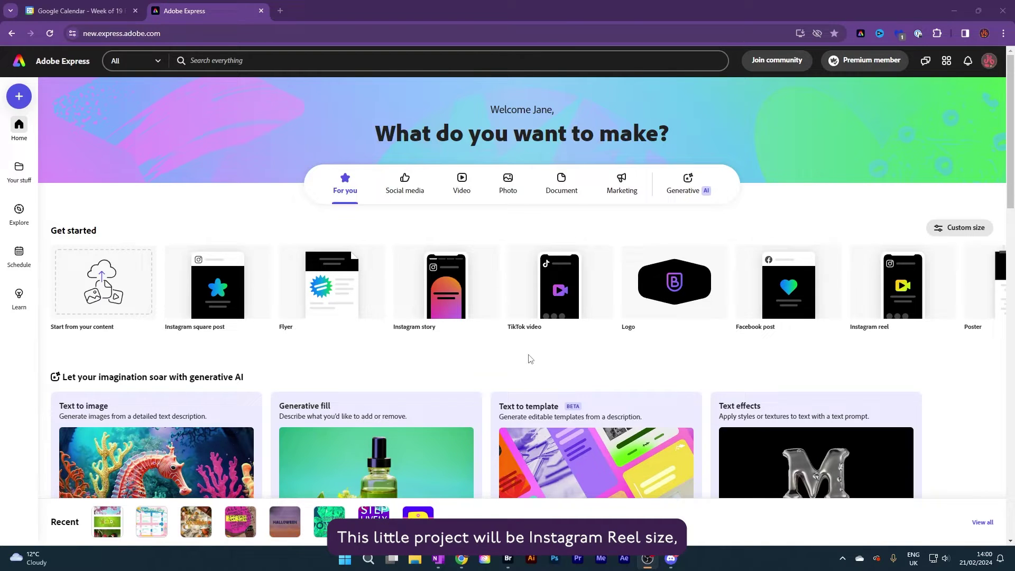
Start a 1080 x 1920 Instagram reel and add the three-row horizontal grid
mouse_move(909, 331)
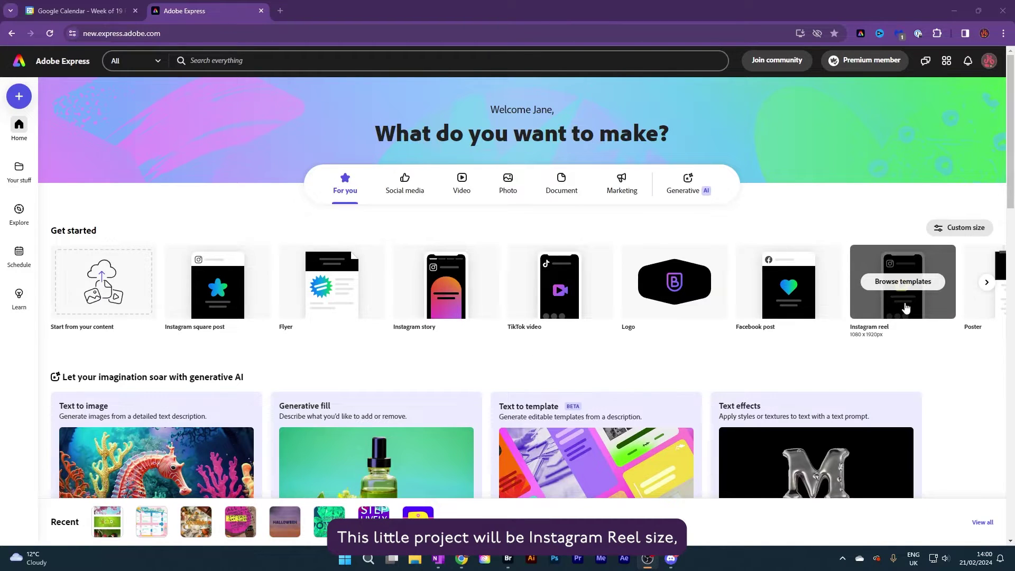
click(906, 307)
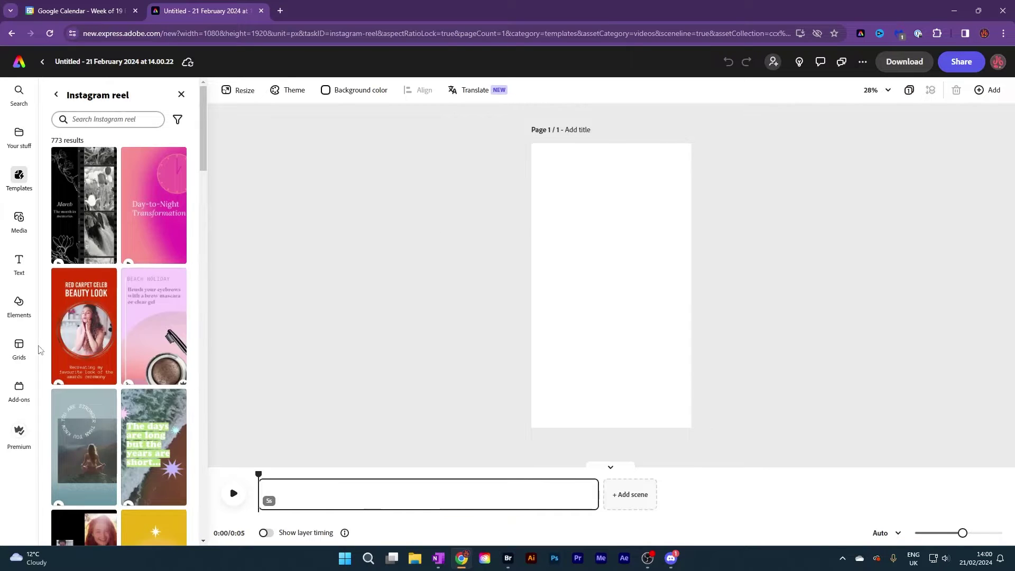
mouse_move(19, 352)
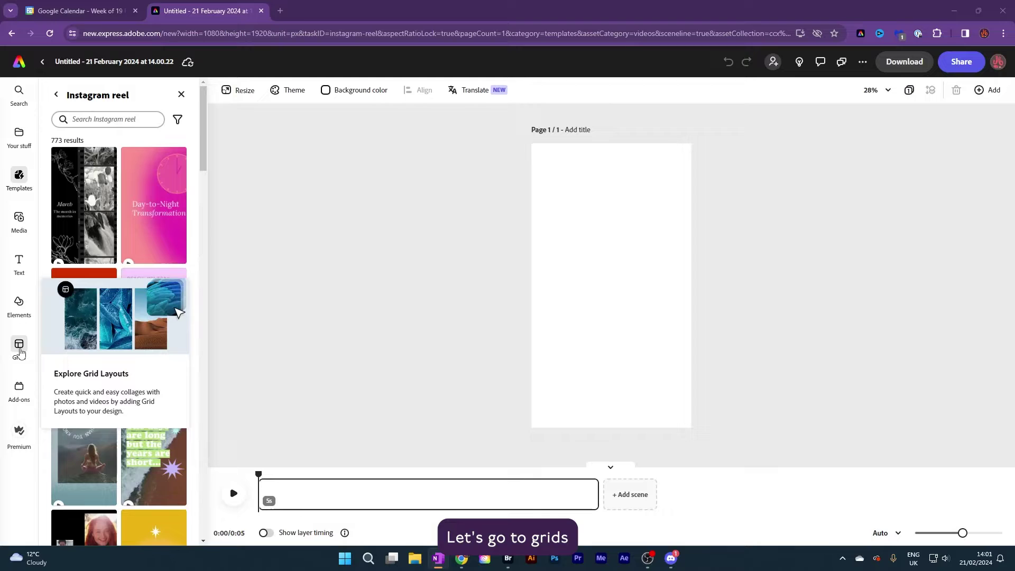
click(19, 352)
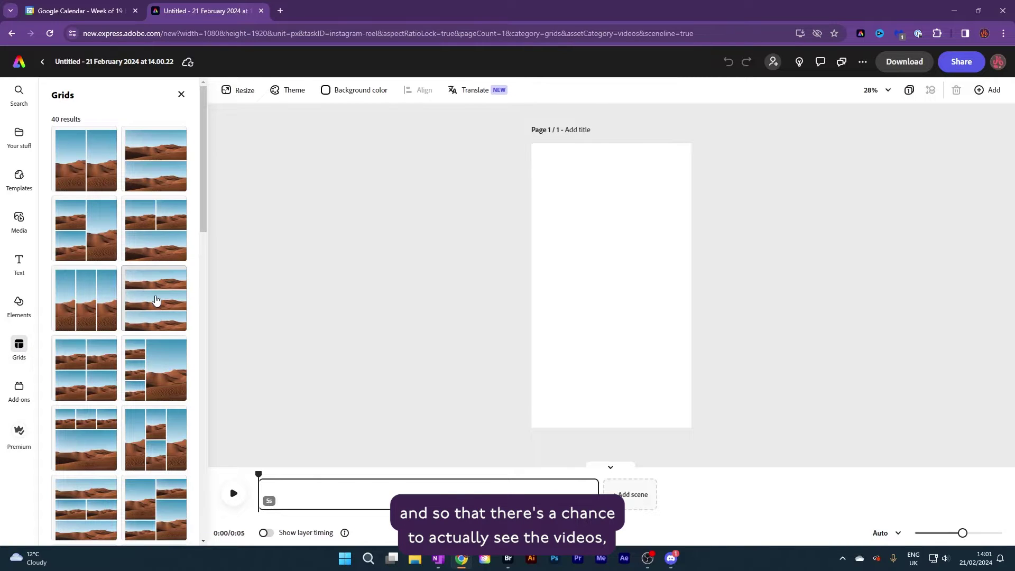
click(156, 300)
Stretch the grid so its three desert images fill the whole page
drag(622, 284, 582, 183)
drag(612, 227, 693, 302)
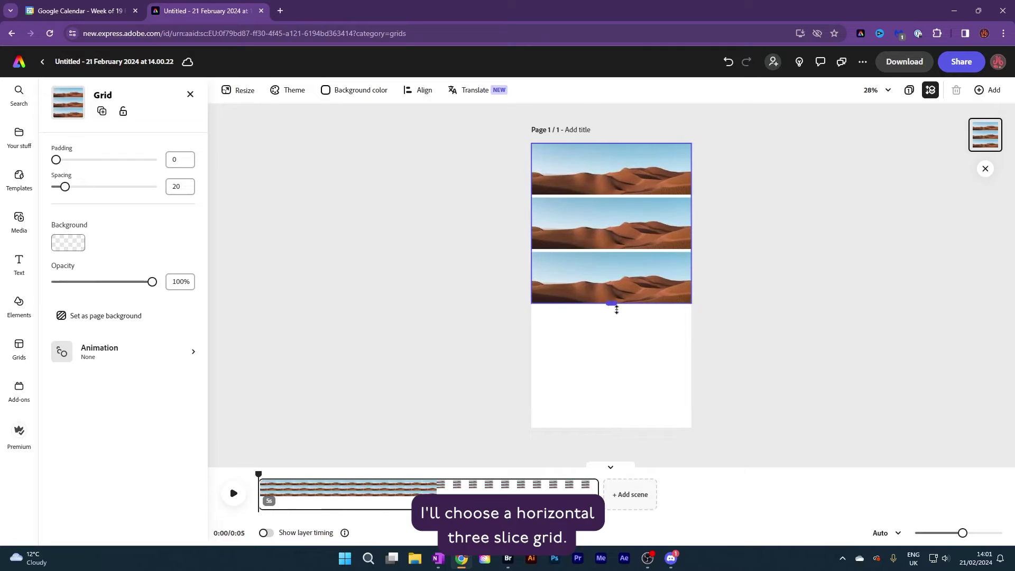
drag(612, 304, 624, 427)
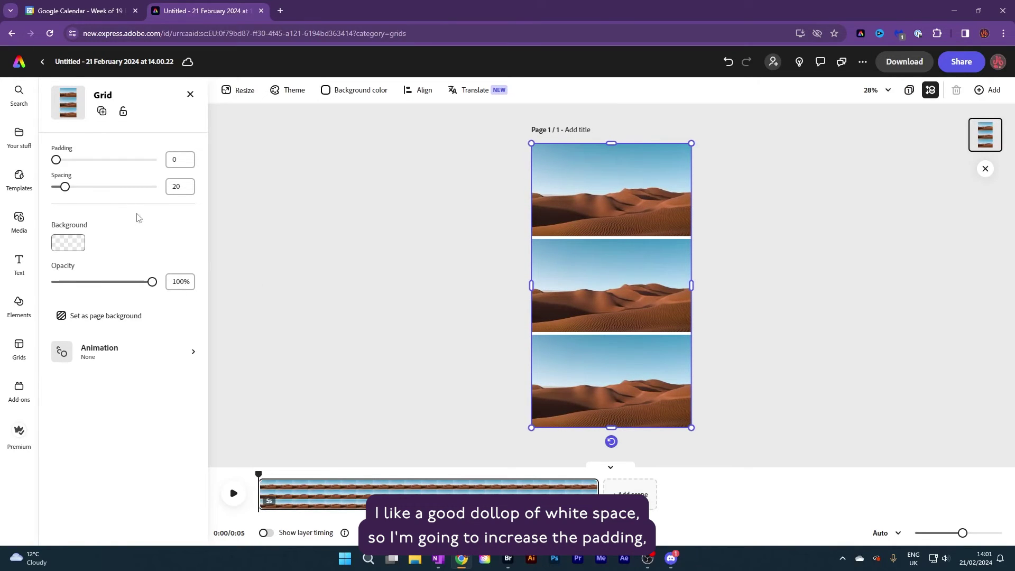
Set the grid's padding to 75 and its spacing to 75
click(174, 163)
key(Tab)
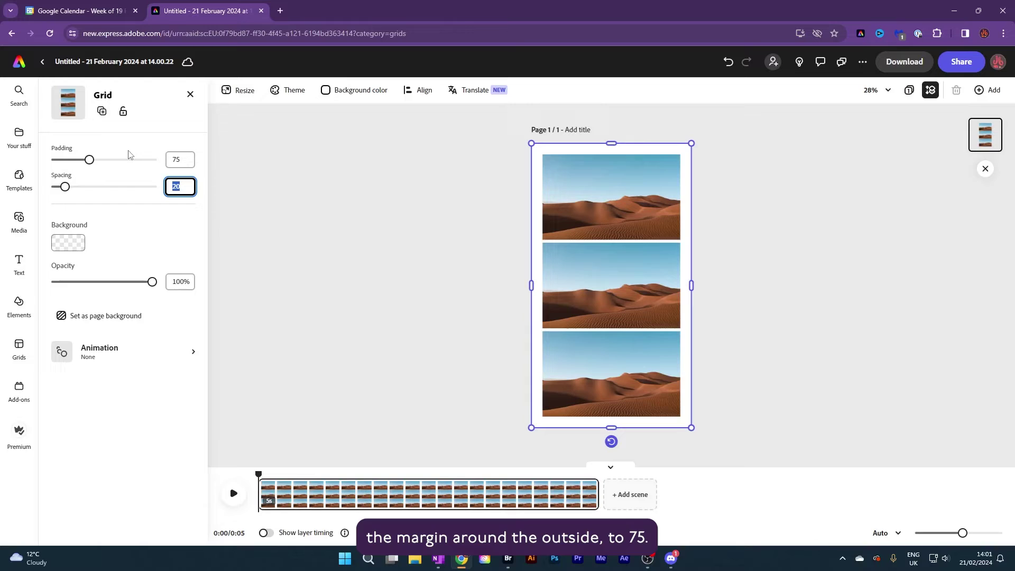
text(75)
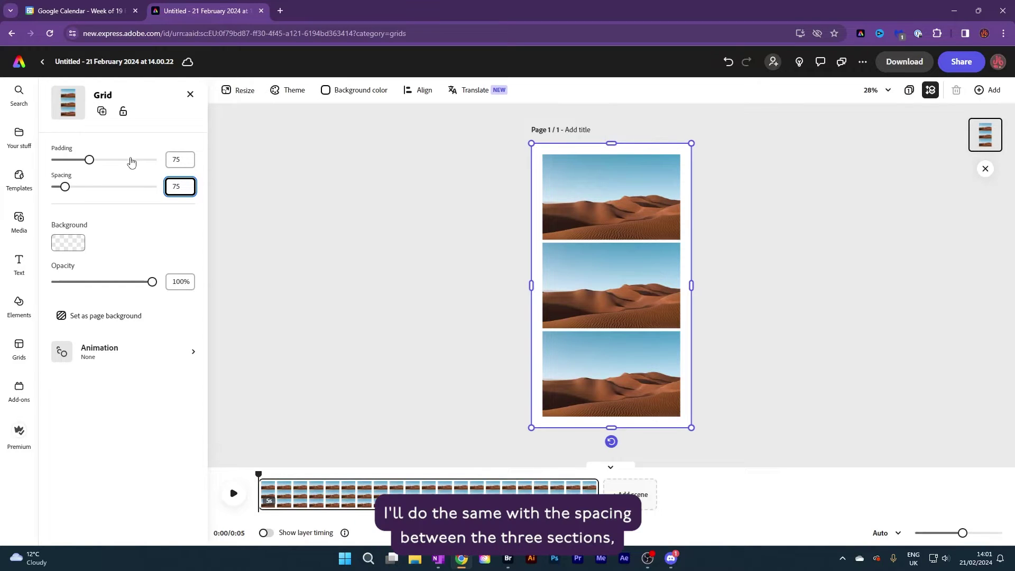
key(Return)
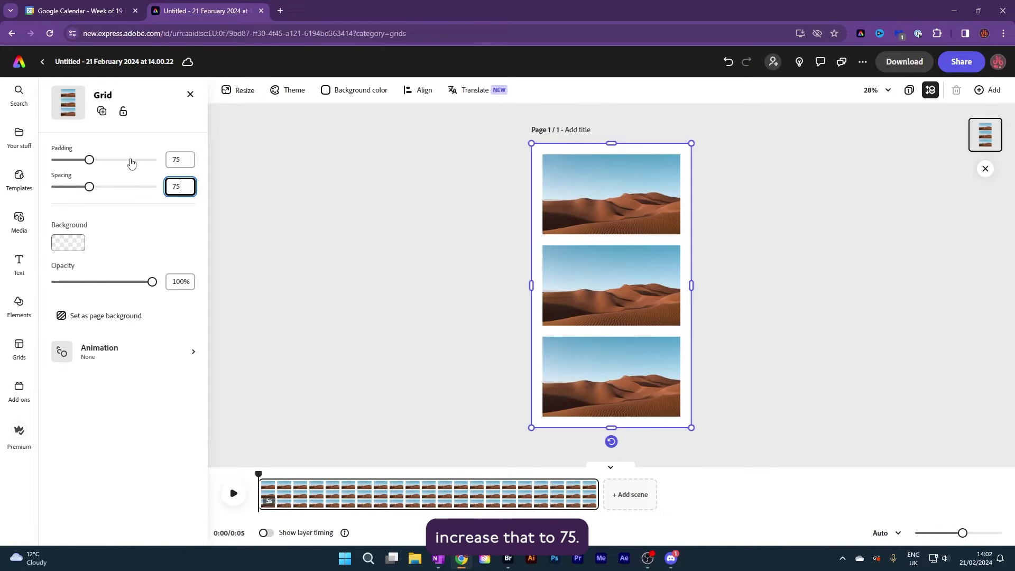
Search stock videos for 'Spring' and put the pink blossom clip in the top row
click(585, 192)
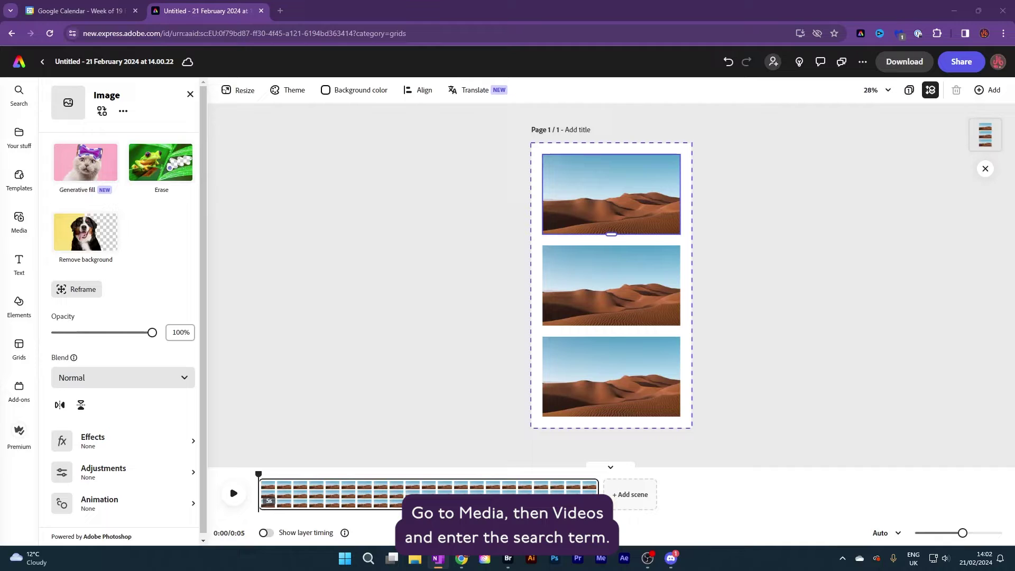
click(19, 220)
click(98, 115)
click(108, 166)
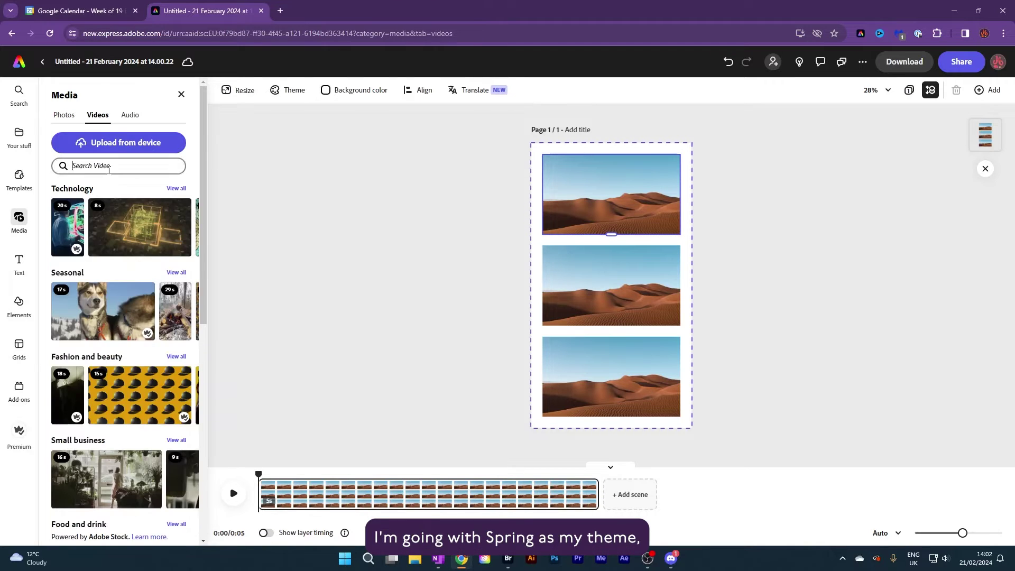
text(Spring)
key(Return)
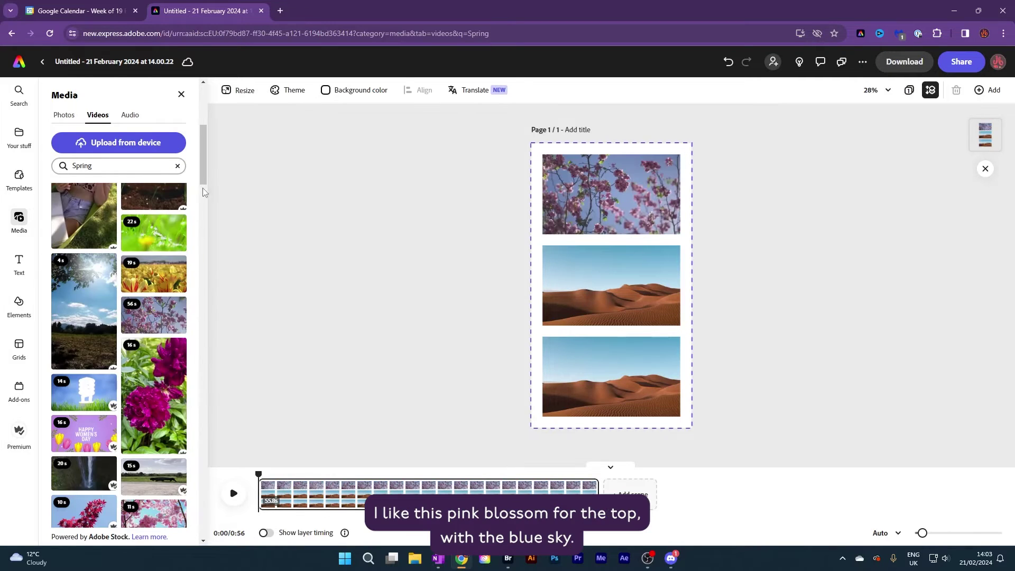
scroll(159, 296, down, 3)
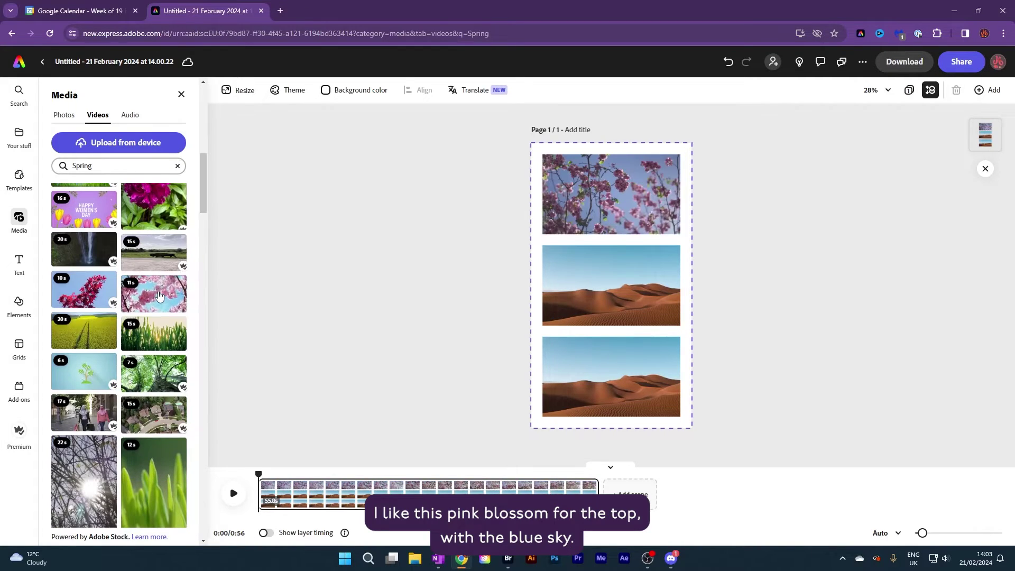
click(159, 296)
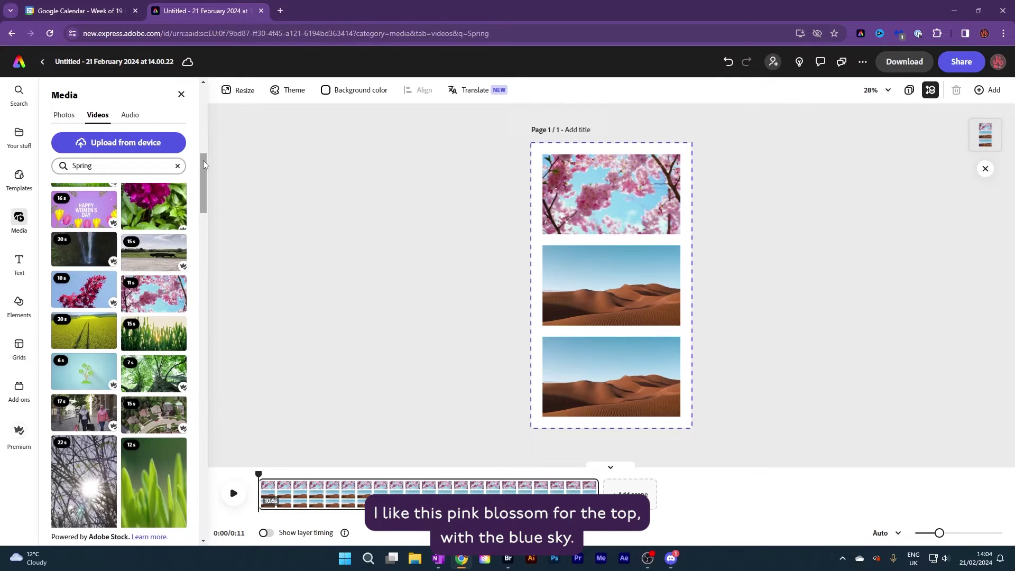
drag(204, 165, 212, 335)
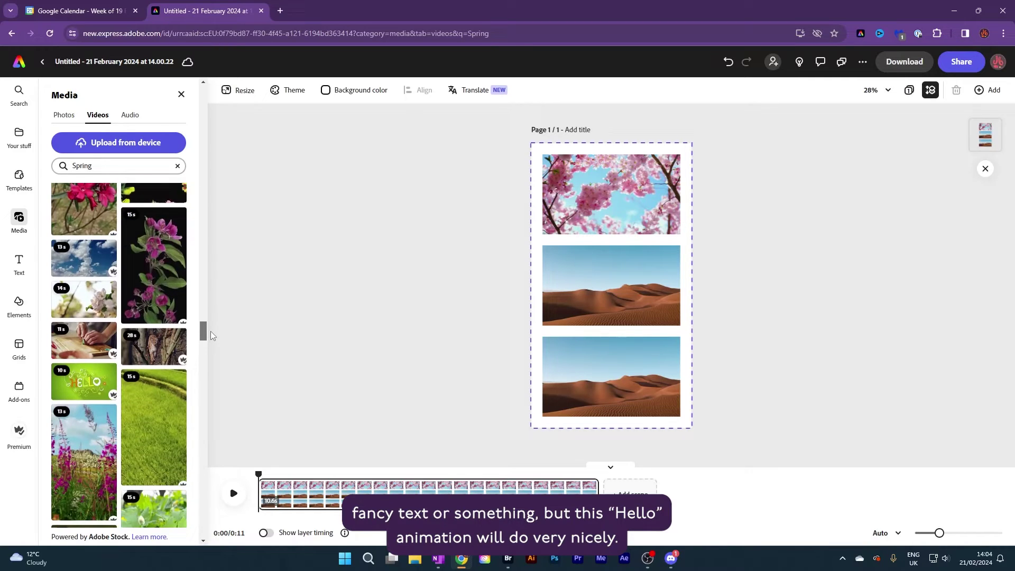
Fill the middle grid row with the green HELLO animation video
click(609, 302)
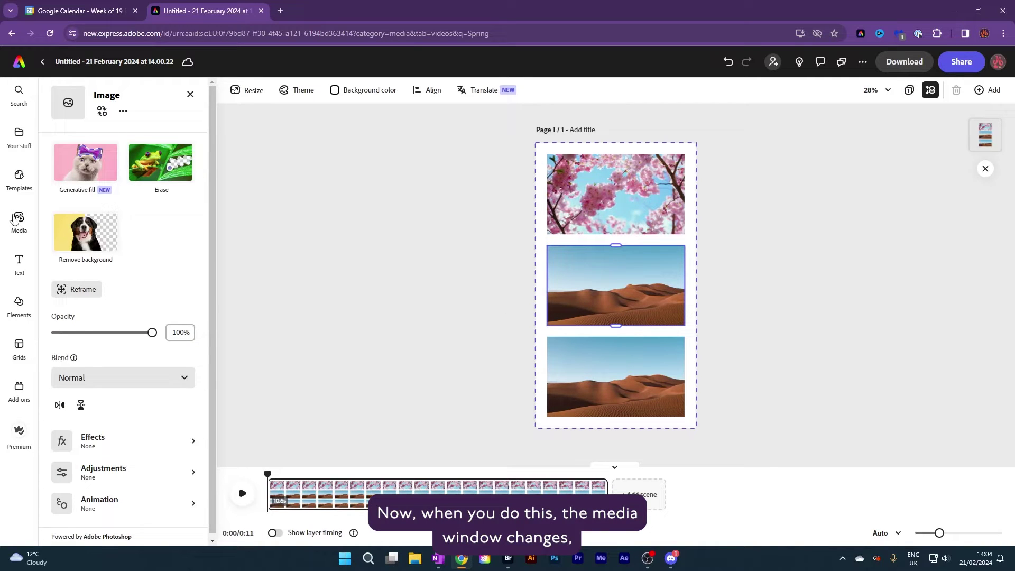
click(19, 216)
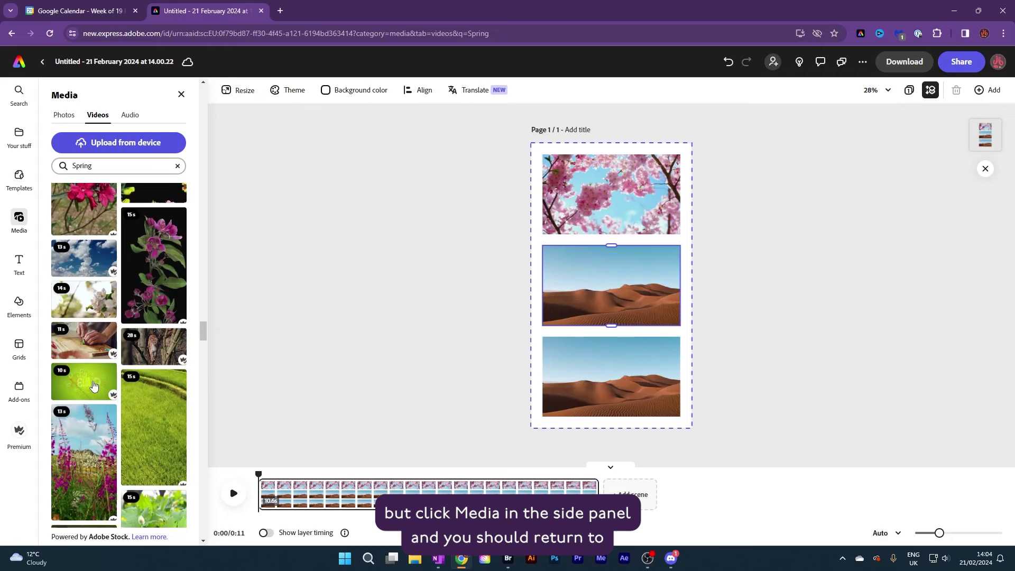
click(85, 389)
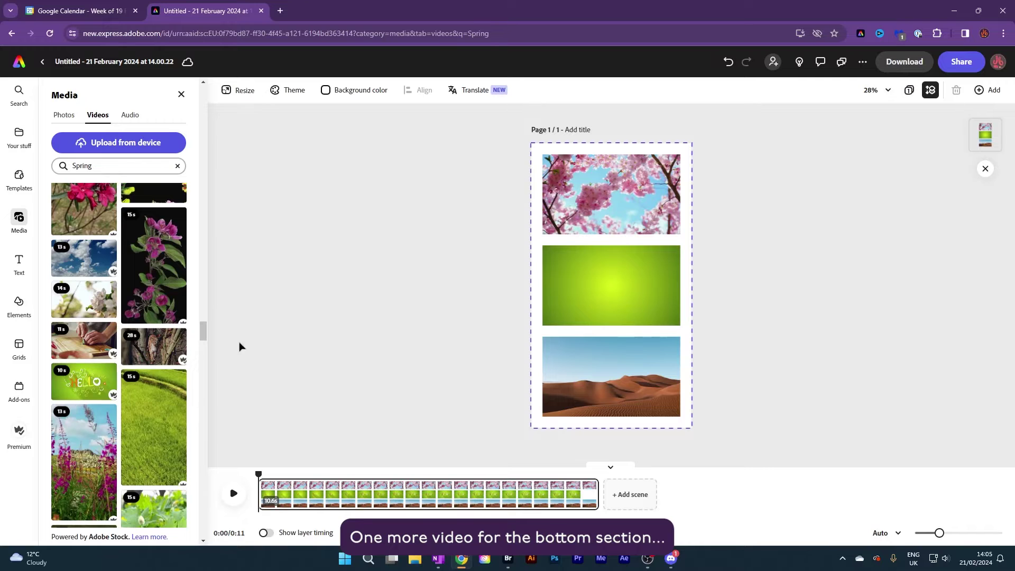
Fill the bottom grid row with the butterfly on pink flowers video
drag(203, 336, 210, 396)
click(84, 408)
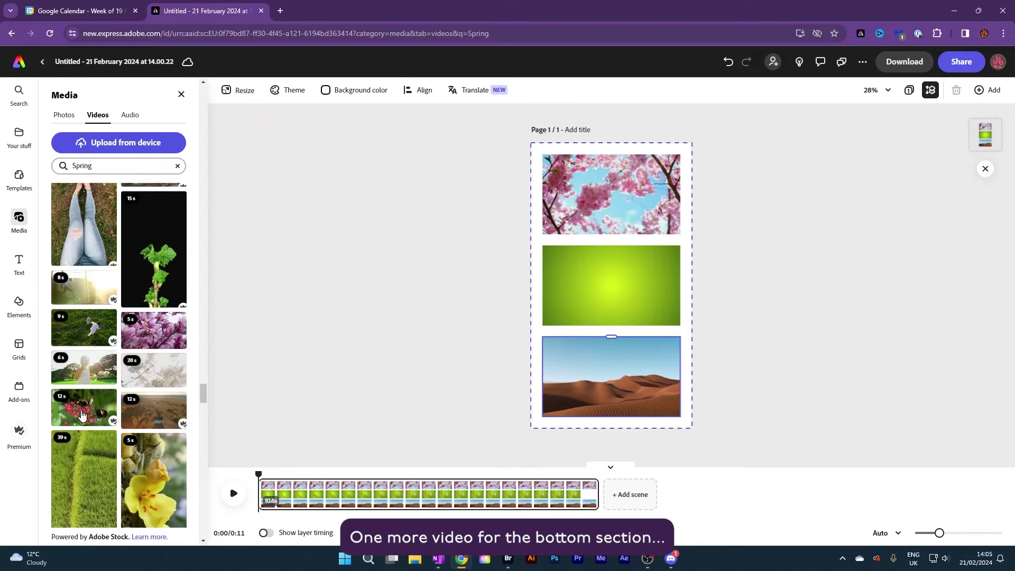
key(alt+Tab)
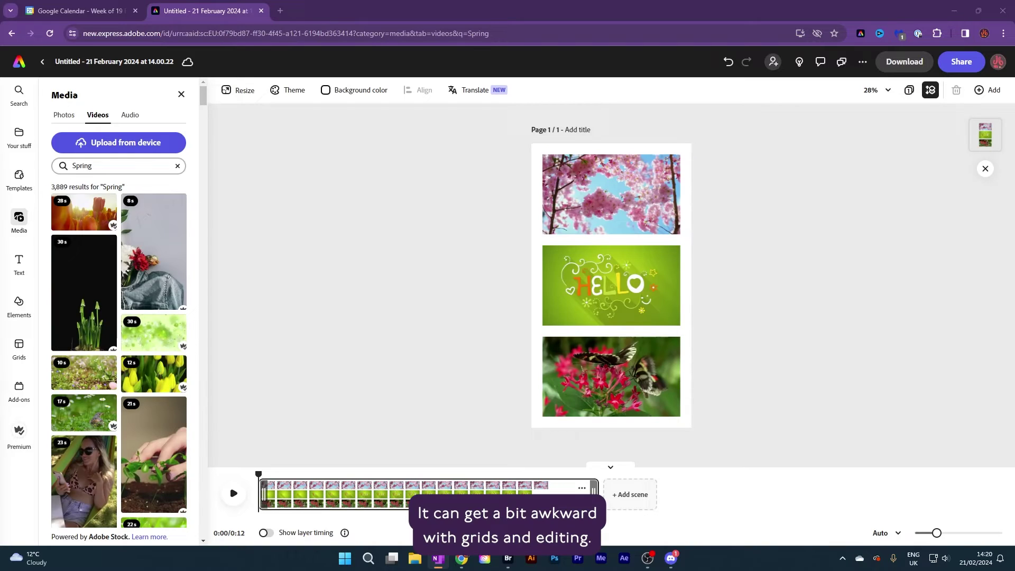
Select the butterfly video inside the grid to show its video settings
click(576, 233)
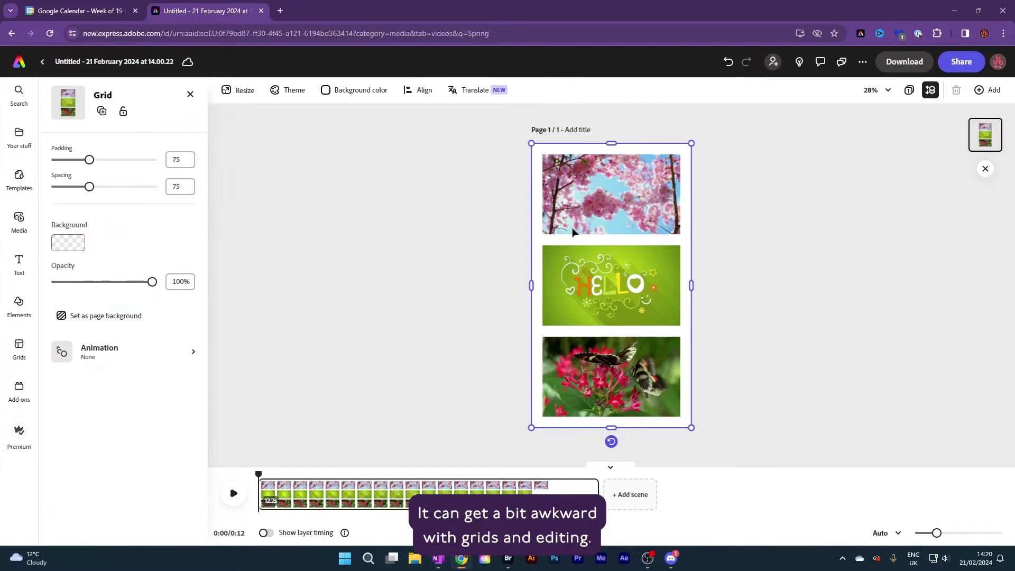
key(alt+Tab)
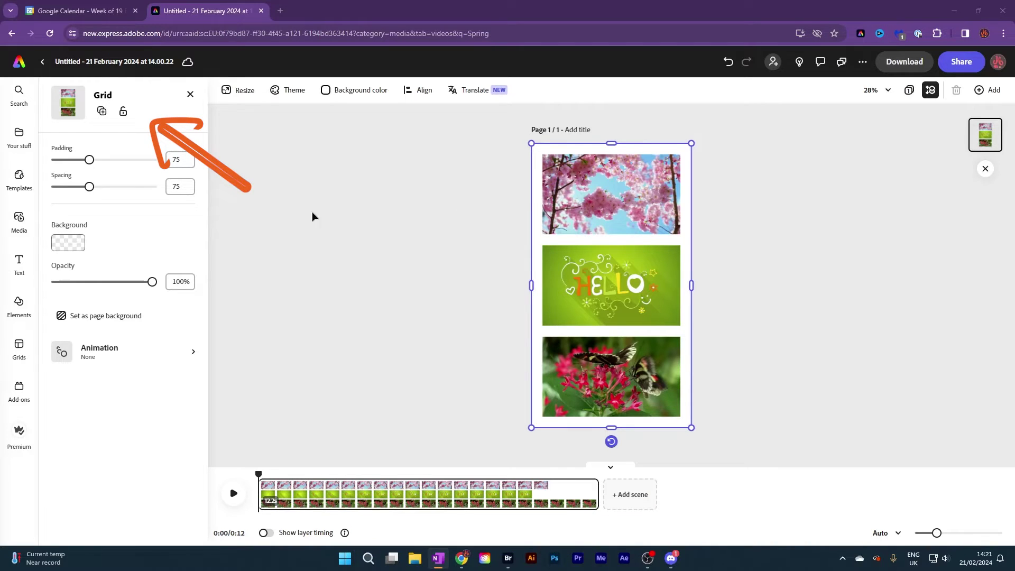
click(612, 377)
scroll(204, 221, up, 1)
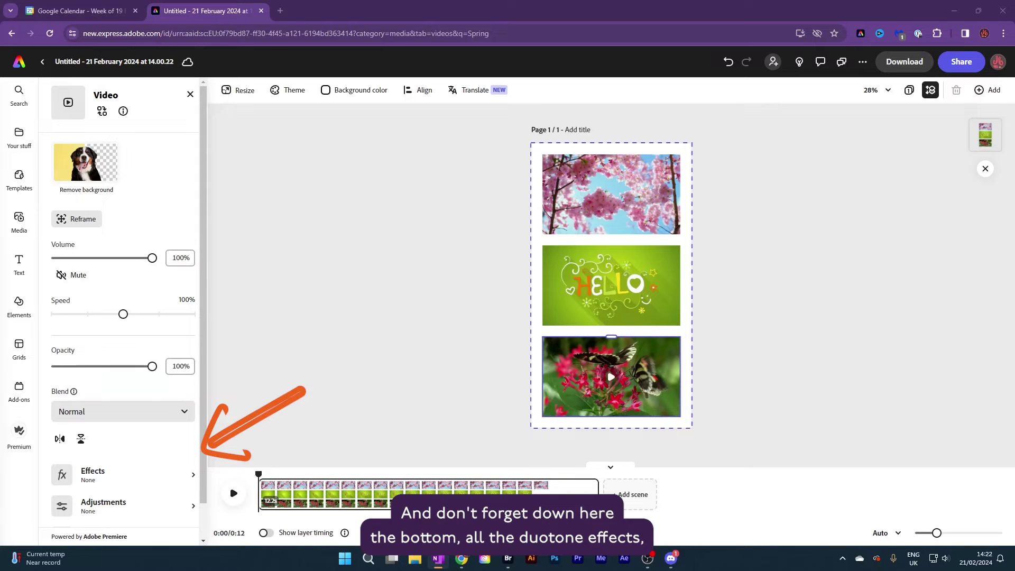
Raise the butterfly video's brightness to 67 in Adjustments
scroll(104, 437, down, 2)
click(103, 437)
click(56, 94)
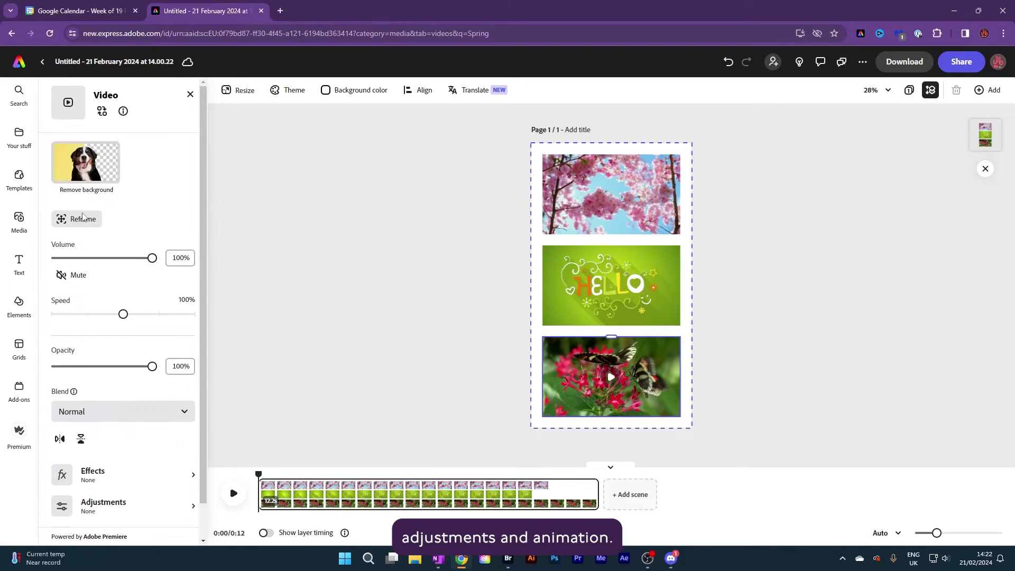
click(33, 502)
drag(104, 203, 141, 213)
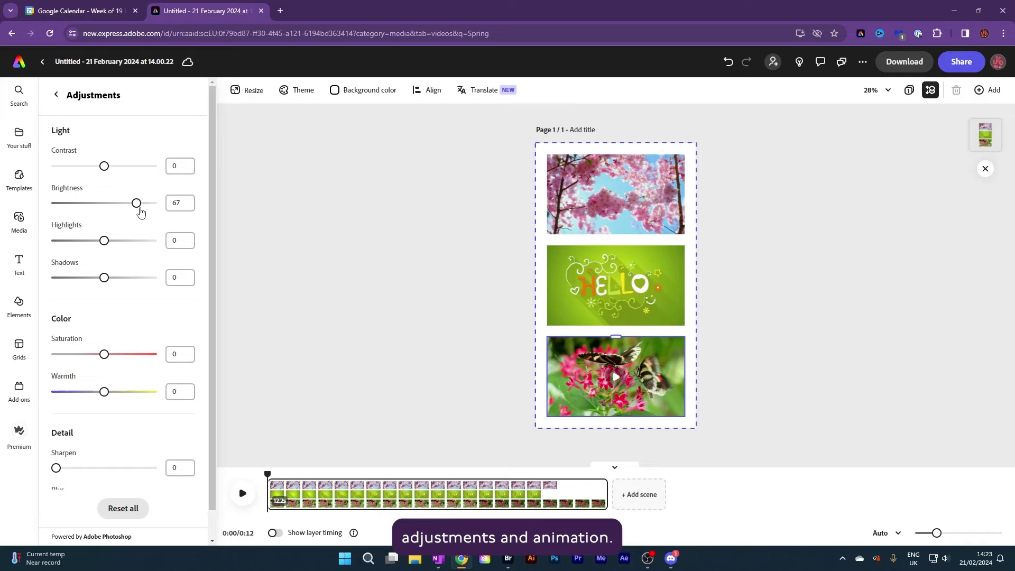
click(55, 94)
Browse the butterfly video's In animation presets without applying one
scroll(101, 508, down, 1)
click(101, 516)
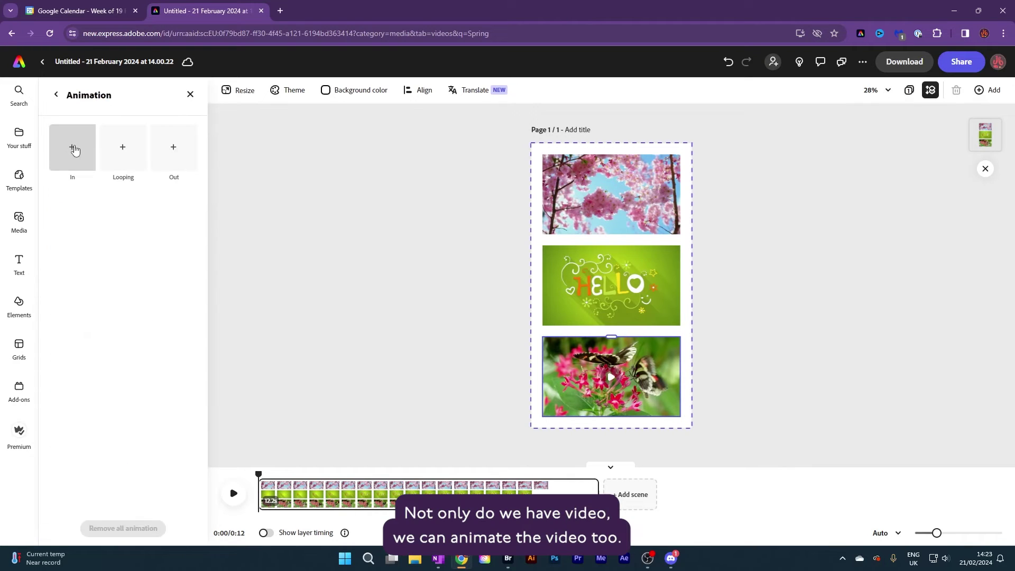
click(74, 153)
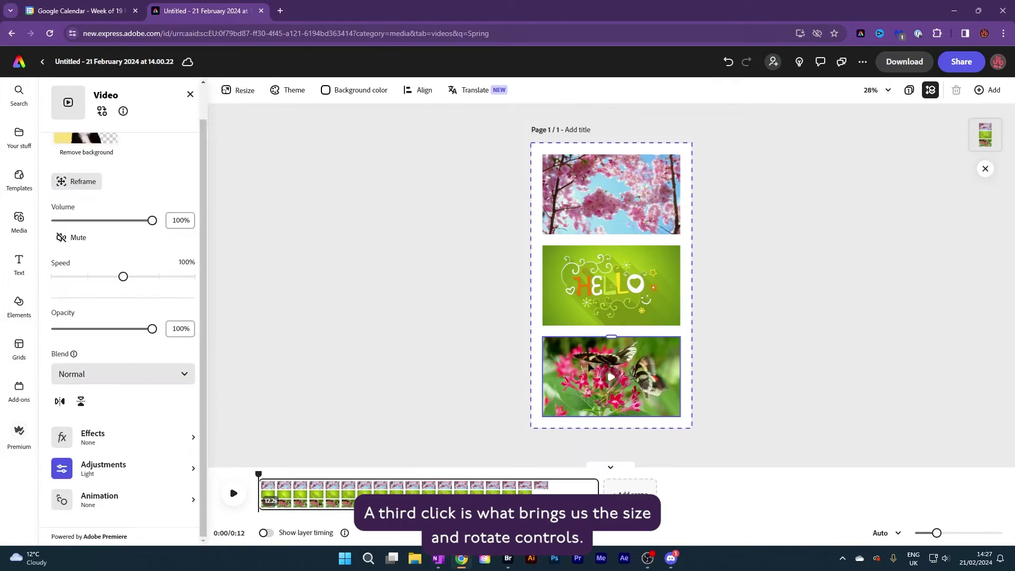
Flip the butterfly video horizontally and vertically twice, restoring it, and nudge it slightly
click(613, 369)
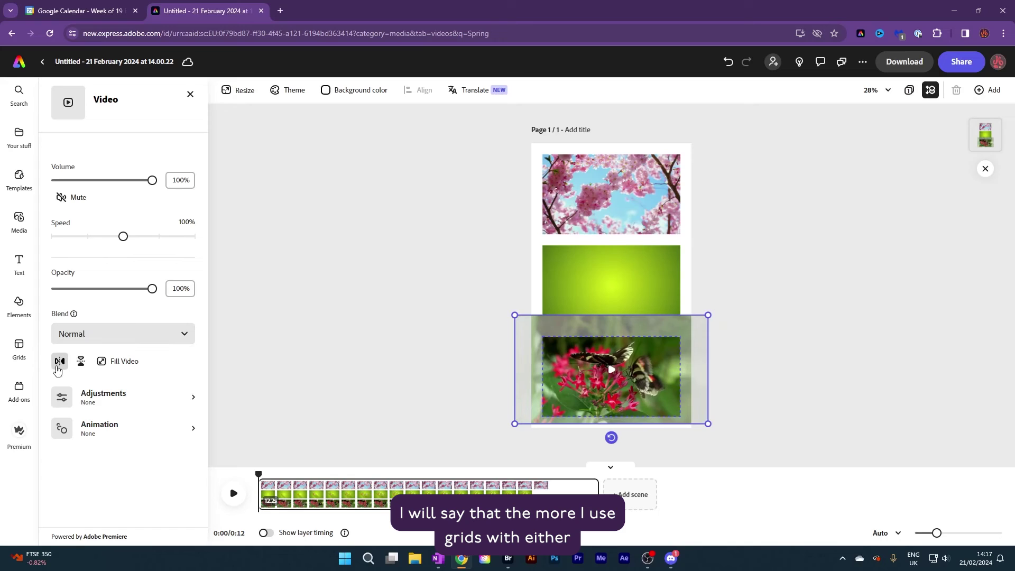
click(59, 362)
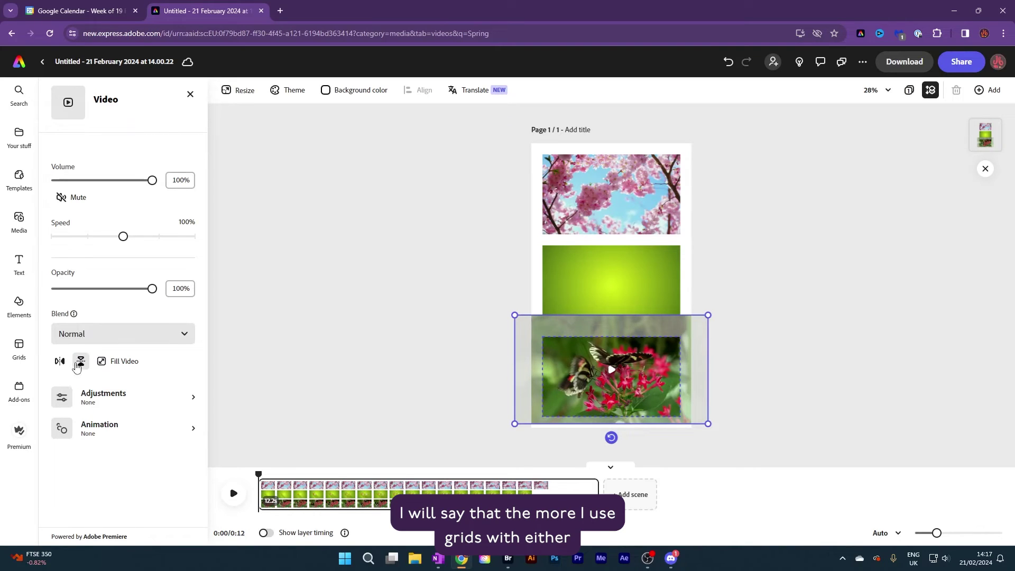
click(81, 361)
click(59, 361)
click(81, 361)
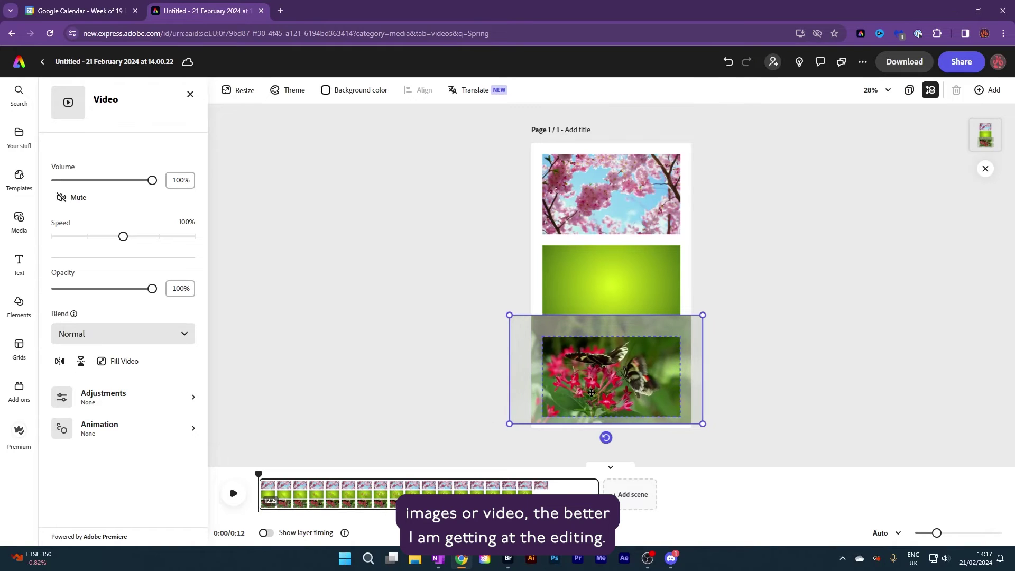
drag(512, 339, 517, 342)
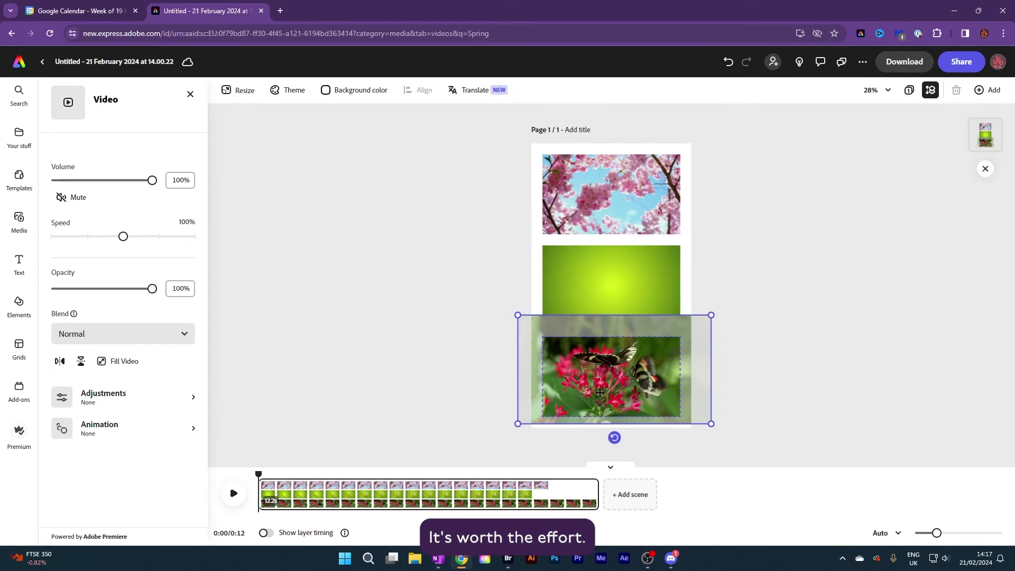
click(755, 285)
Undo and redo a change to the green HELLO video, then play it
click(627, 274)
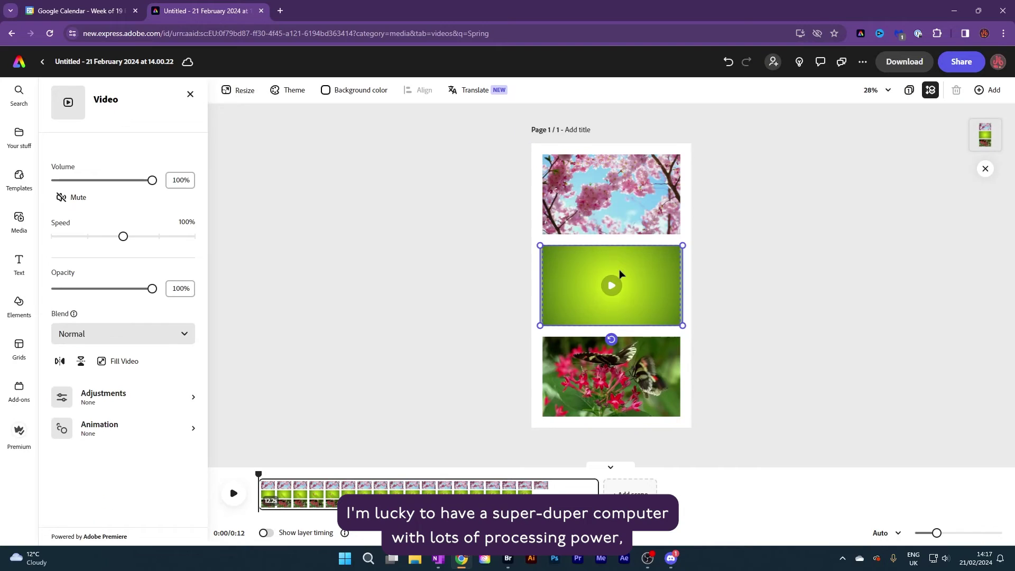
key(ctrl+z)
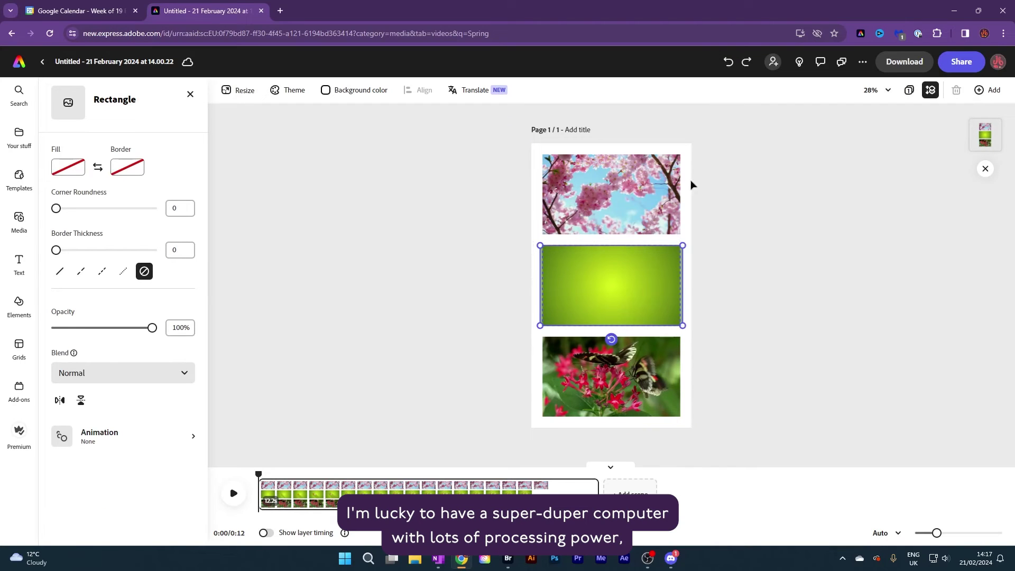
key(ctrl+shift+z)
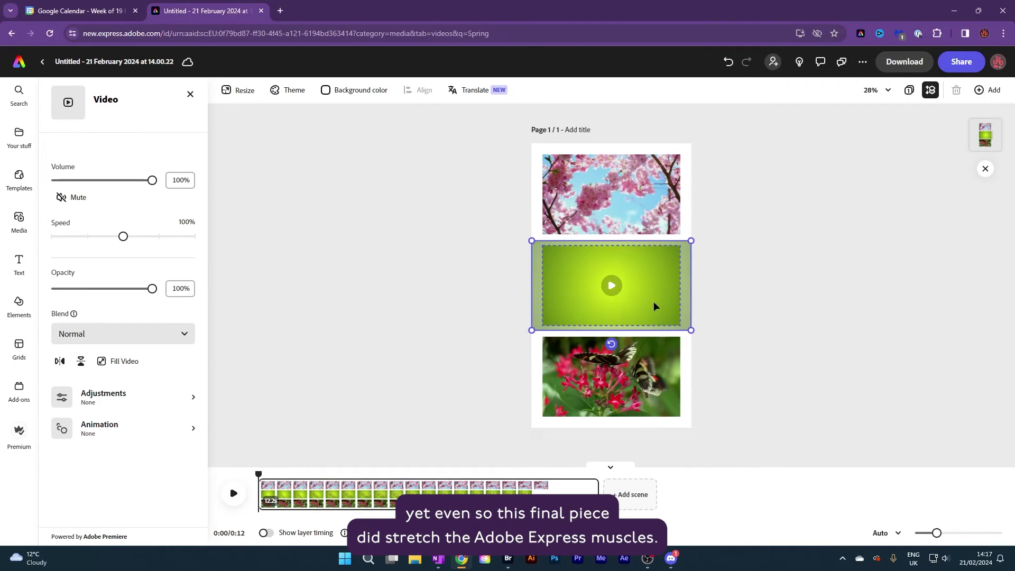
click(611, 286)
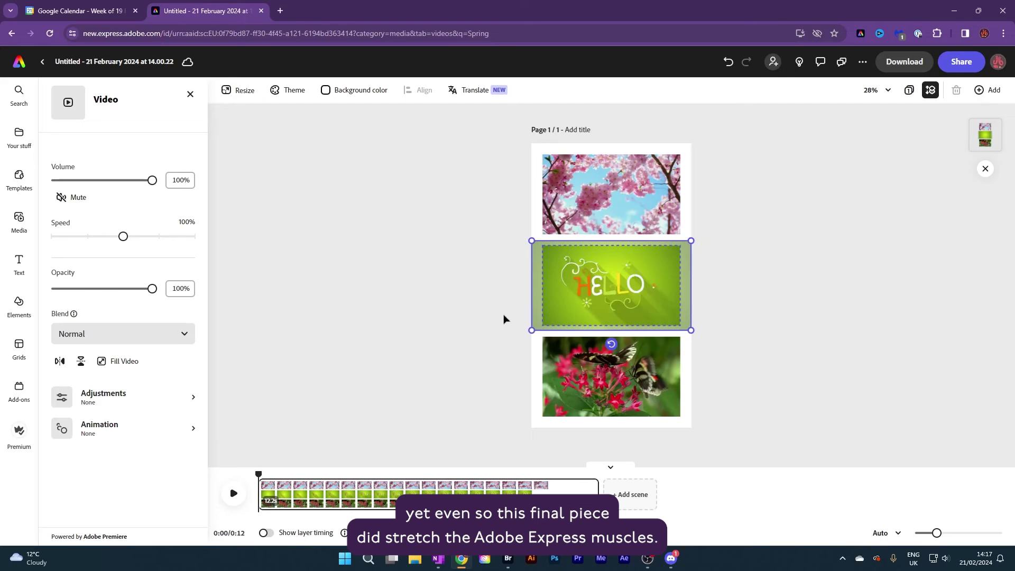
Play the cherry-blossom clip, then deselect to bring back the Spring video results
key(Escape)
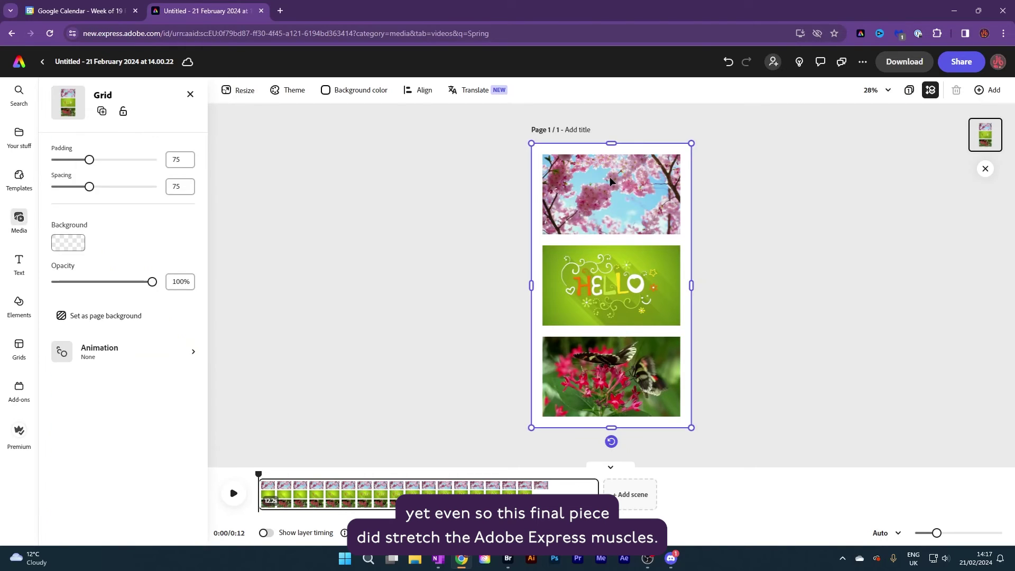
key(Tab)
click(617, 199)
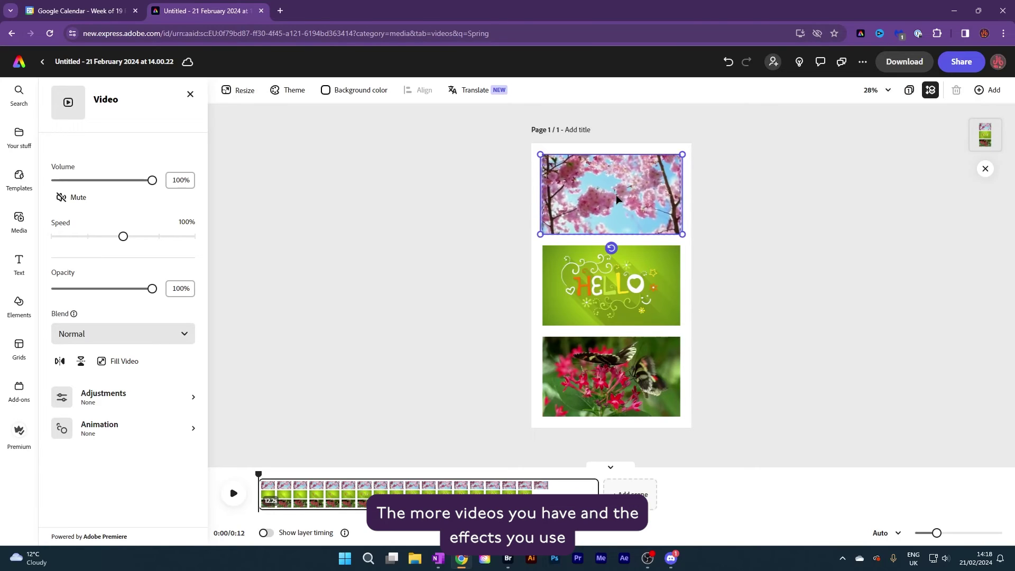
click(239, 355)
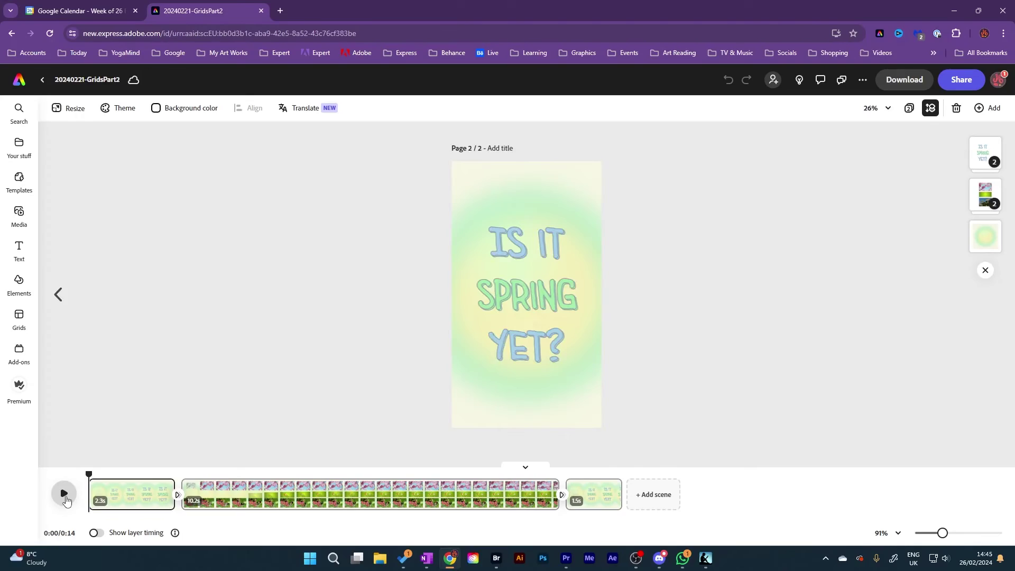
Preview the finished 20240221-GridsPart2 reel and pause it at 0:09
click(64, 494)
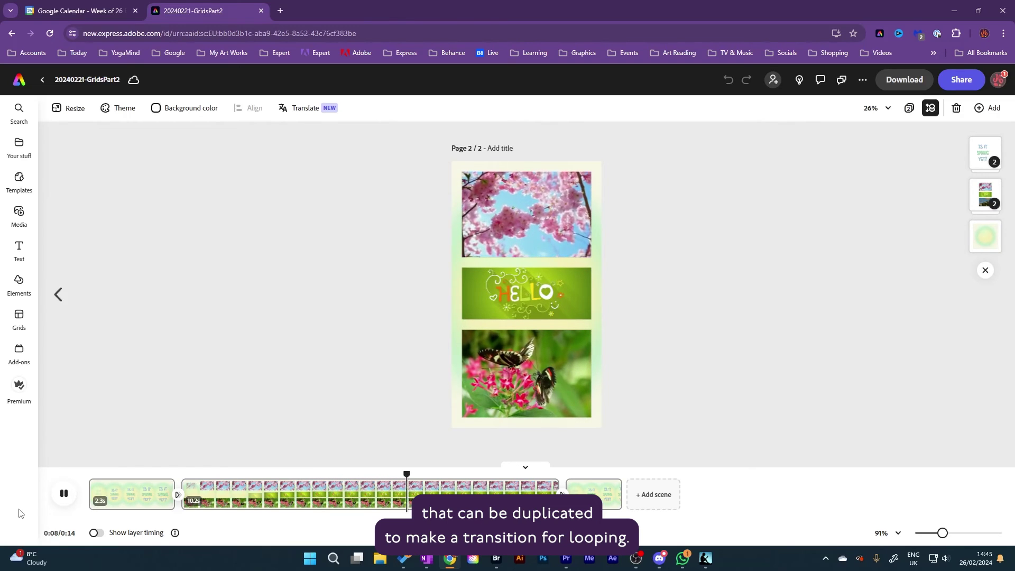
click(59, 503)
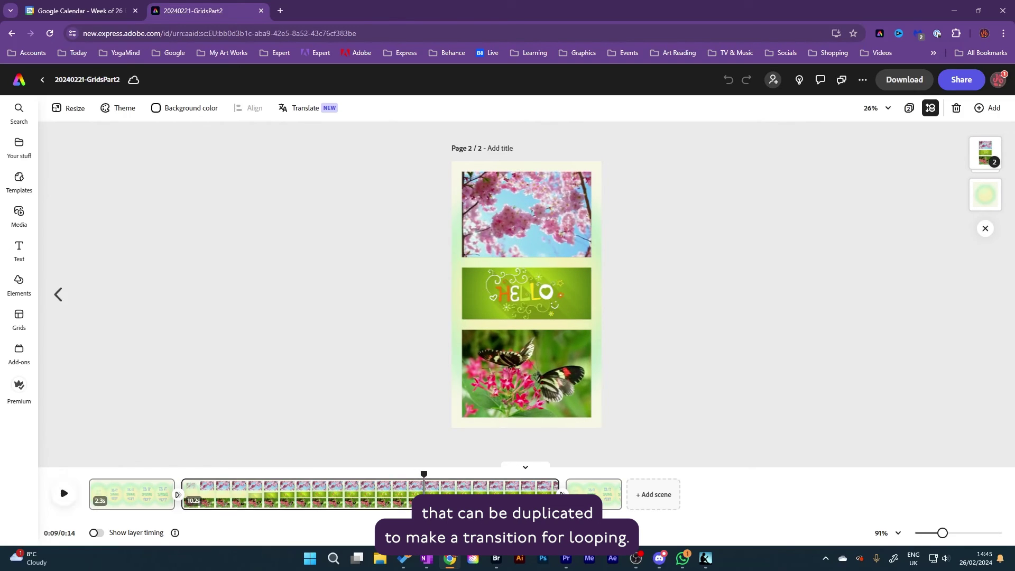